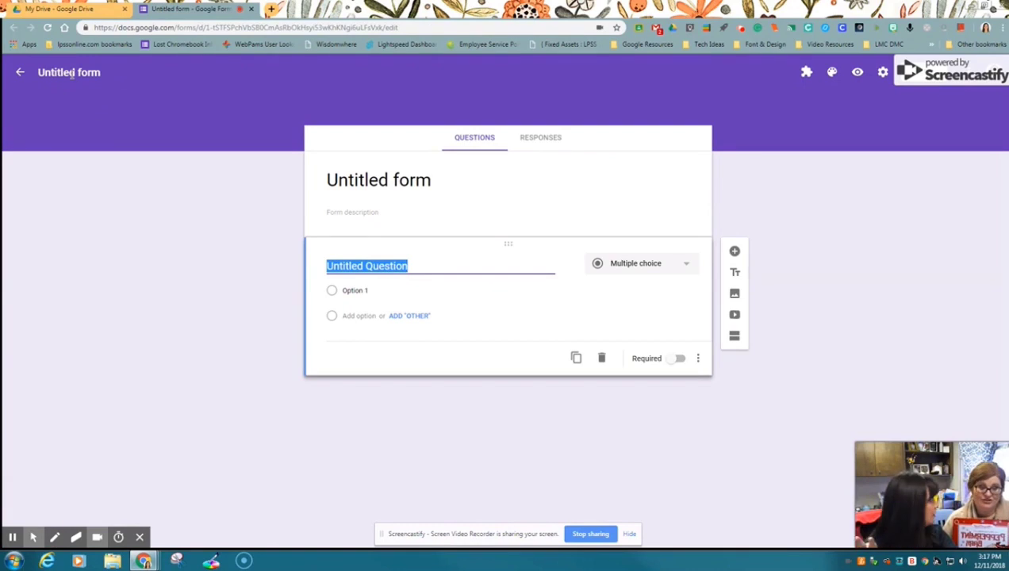
Change the form's name from Untitled to 'Practice Password Form'
click(72, 73)
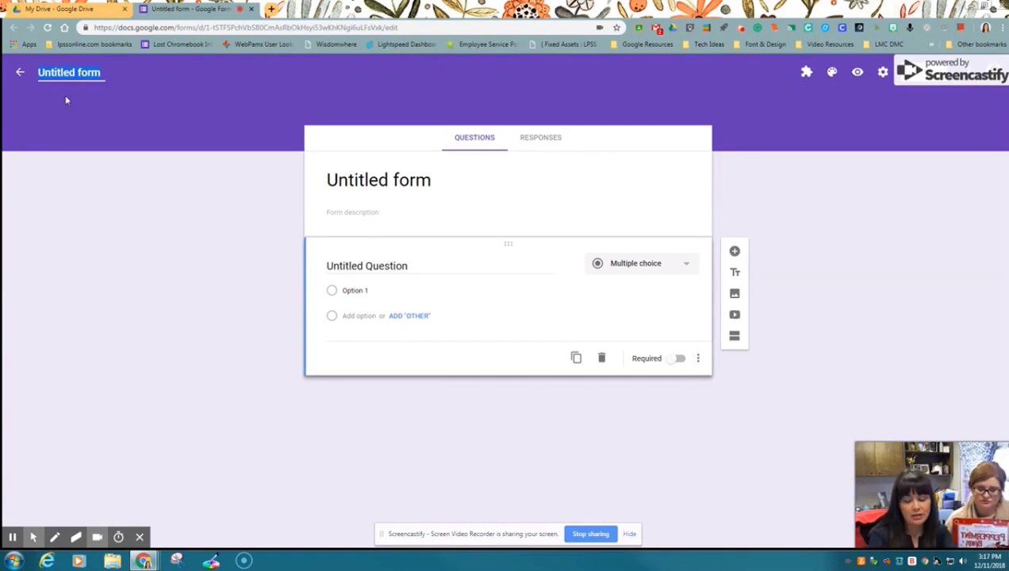
text(Practice Pas)
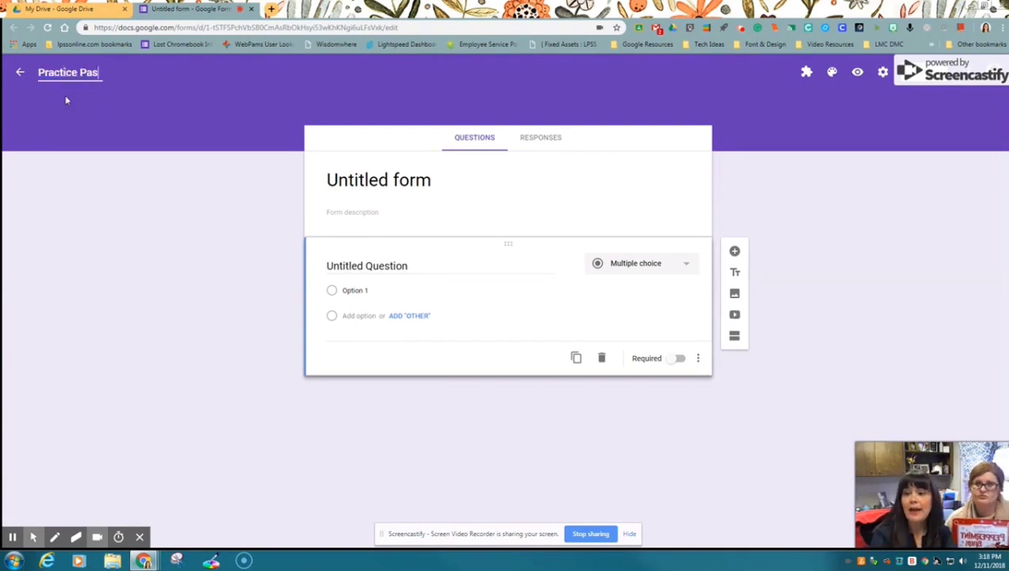
text(sword Form)
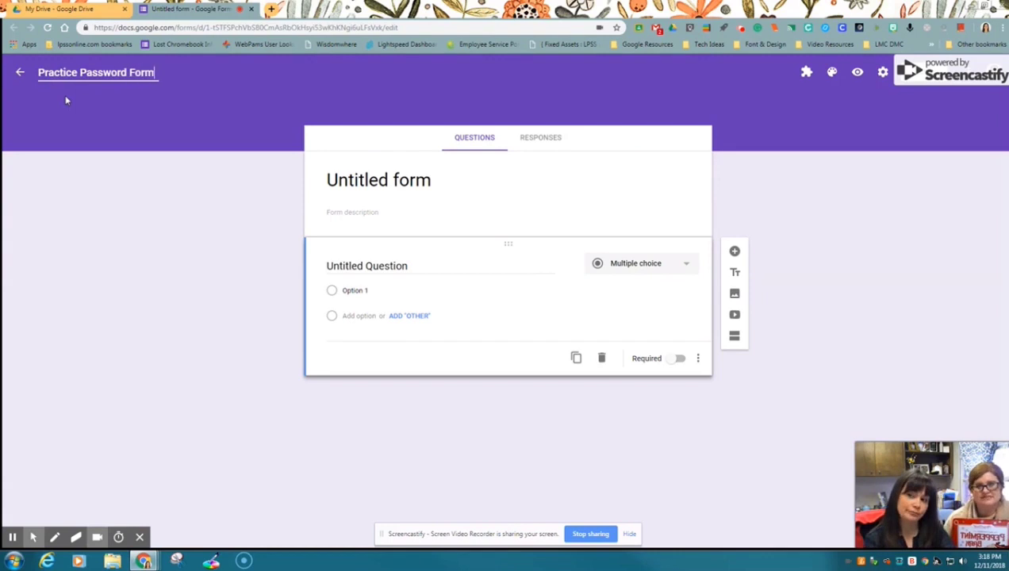
key(Return)
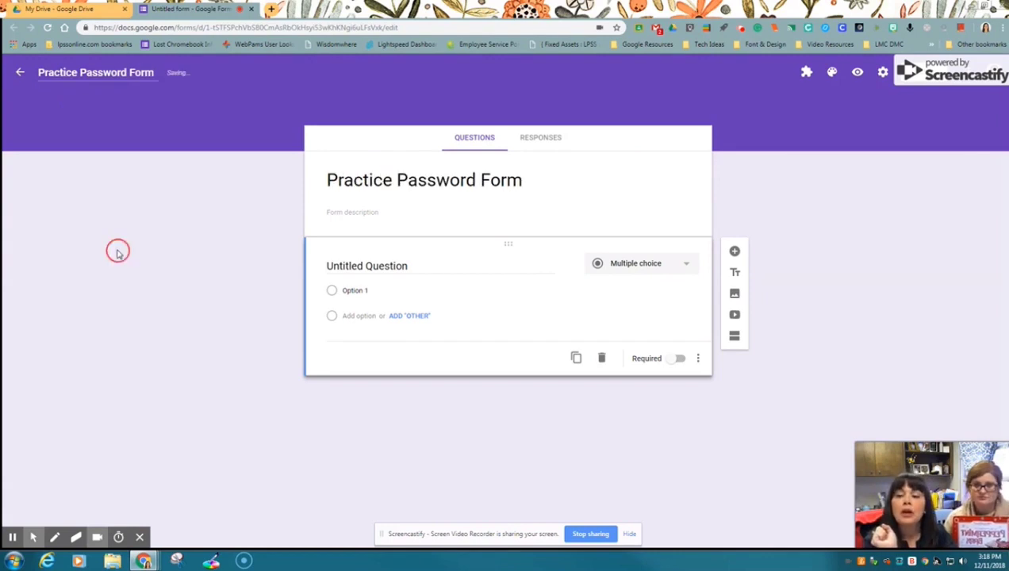
click(418, 271)
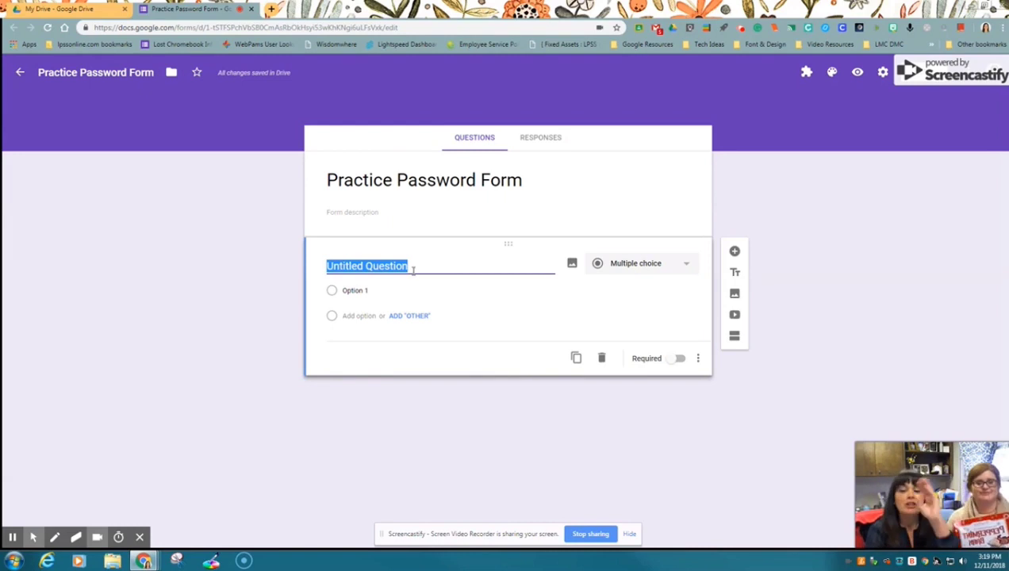
Title the first question 'Password' and mark it required
text(Password)
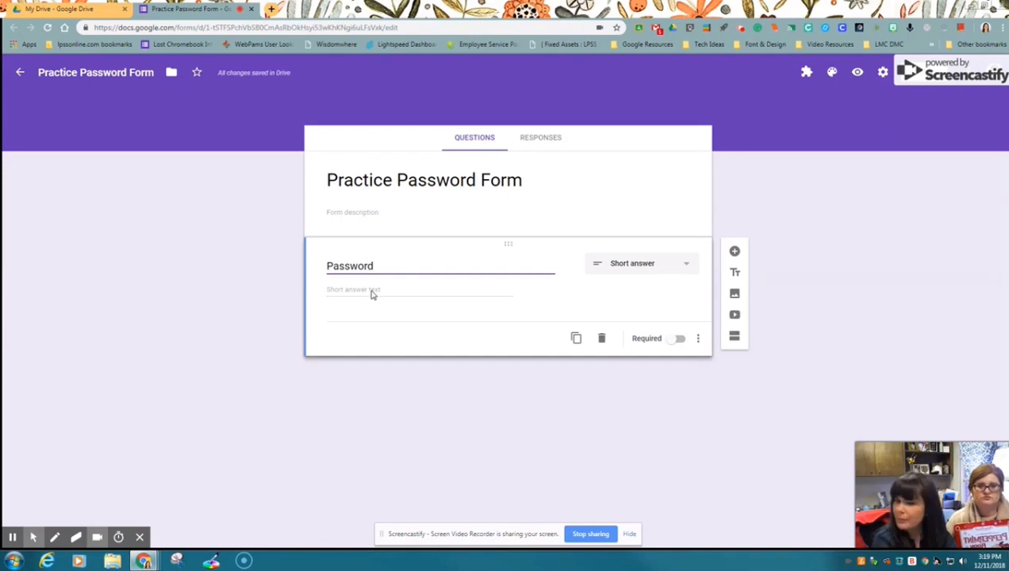
click(682, 341)
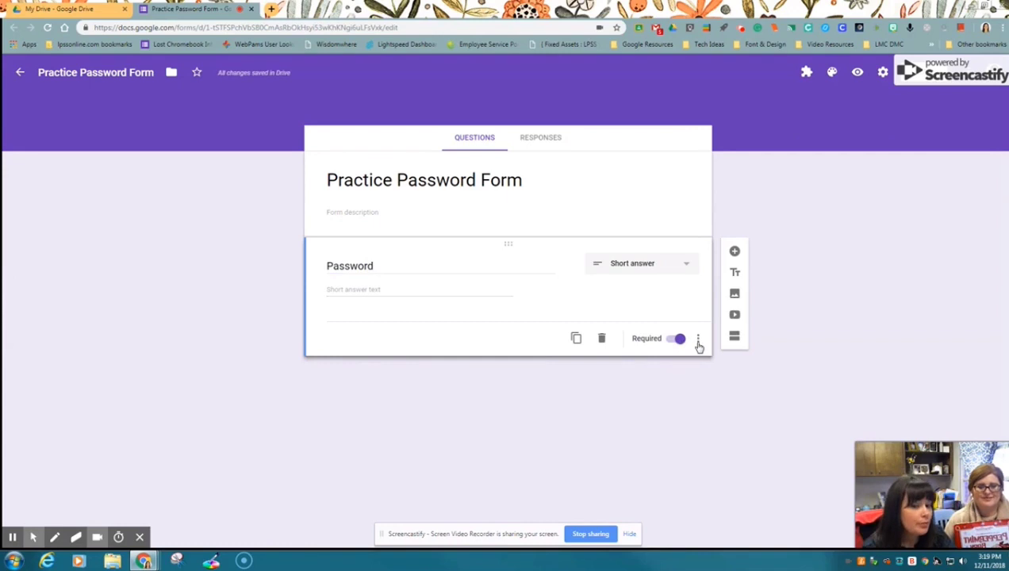
click(698, 342)
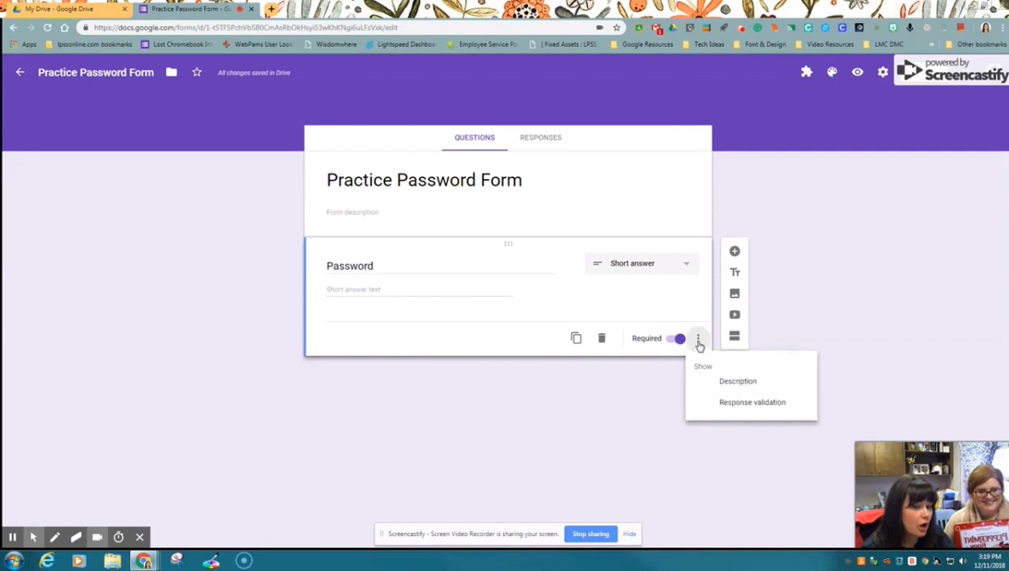
Add response validation requiring the answer to be a number equal to 1457
click(725, 406)
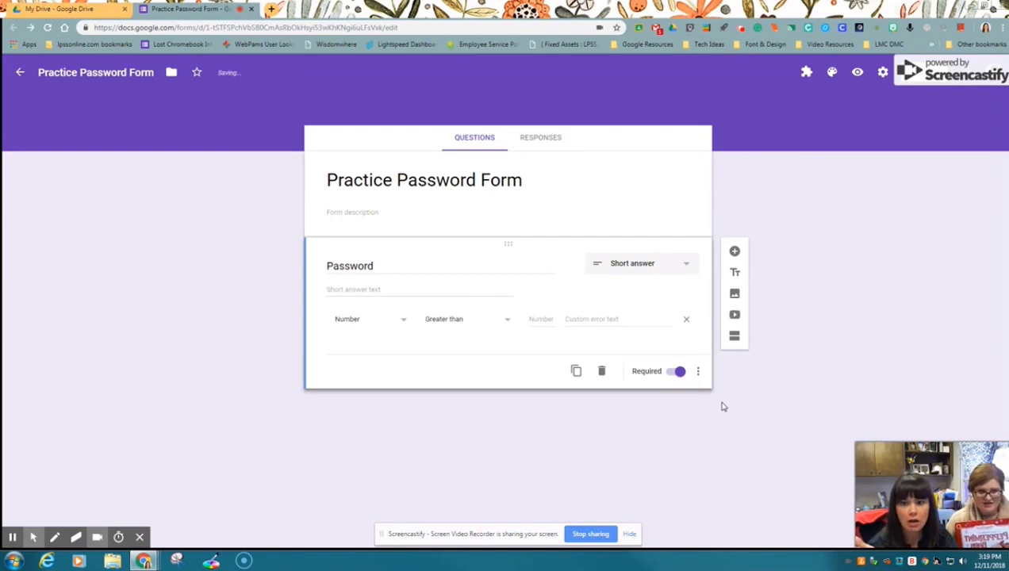
click(350, 327)
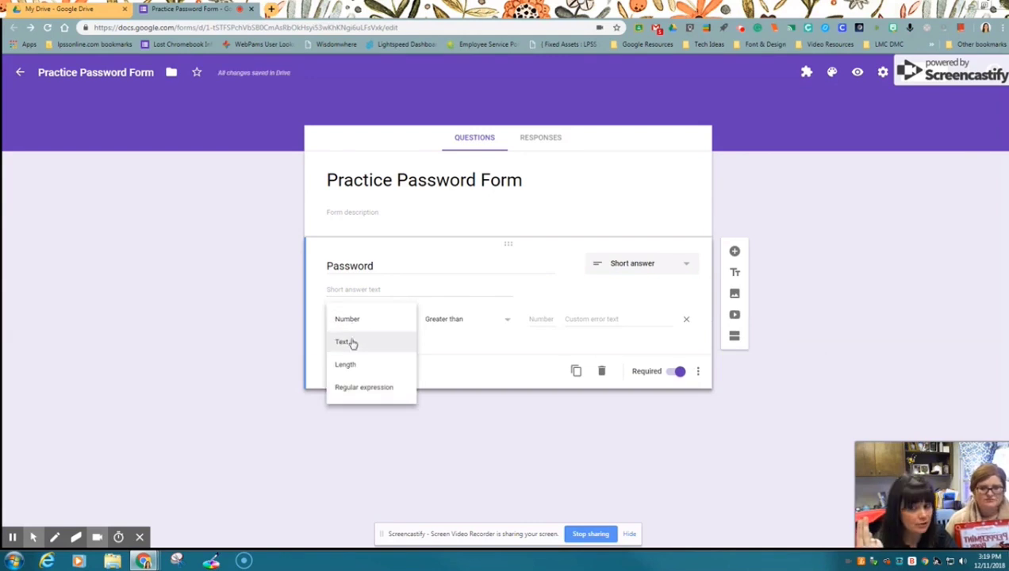
click(358, 325)
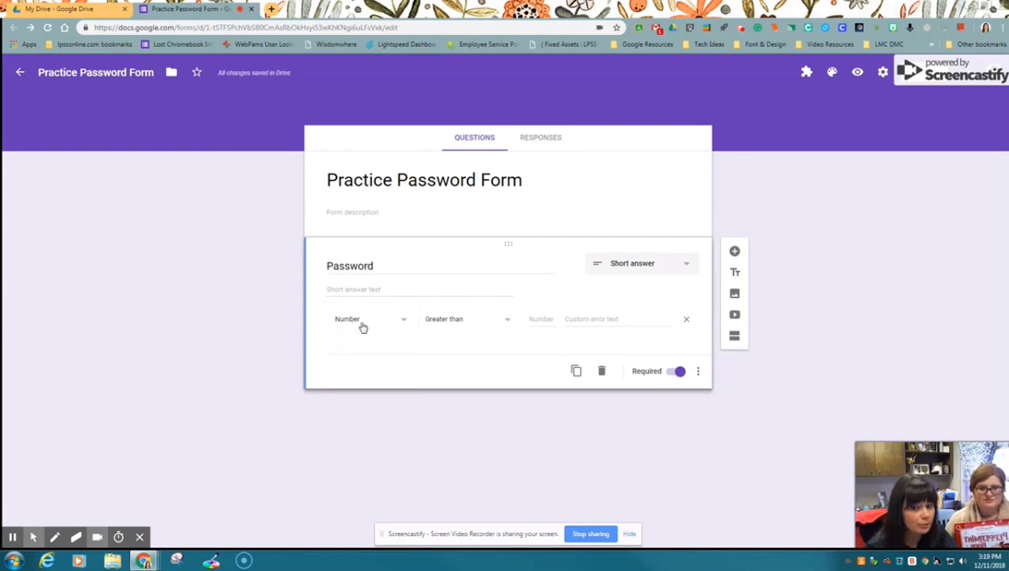
click(466, 321)
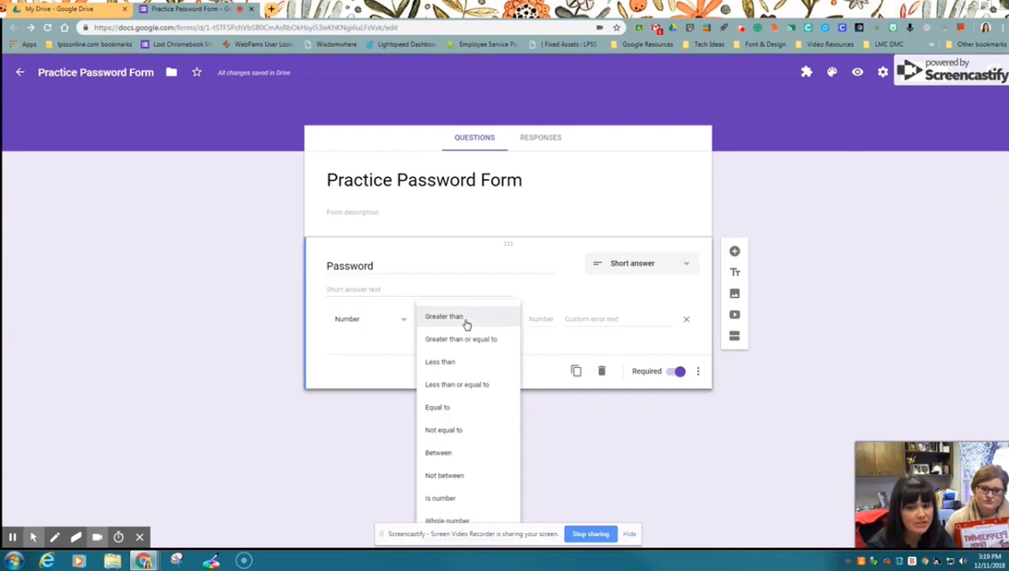
click(445, 407)
click(535, 319)
text(15)
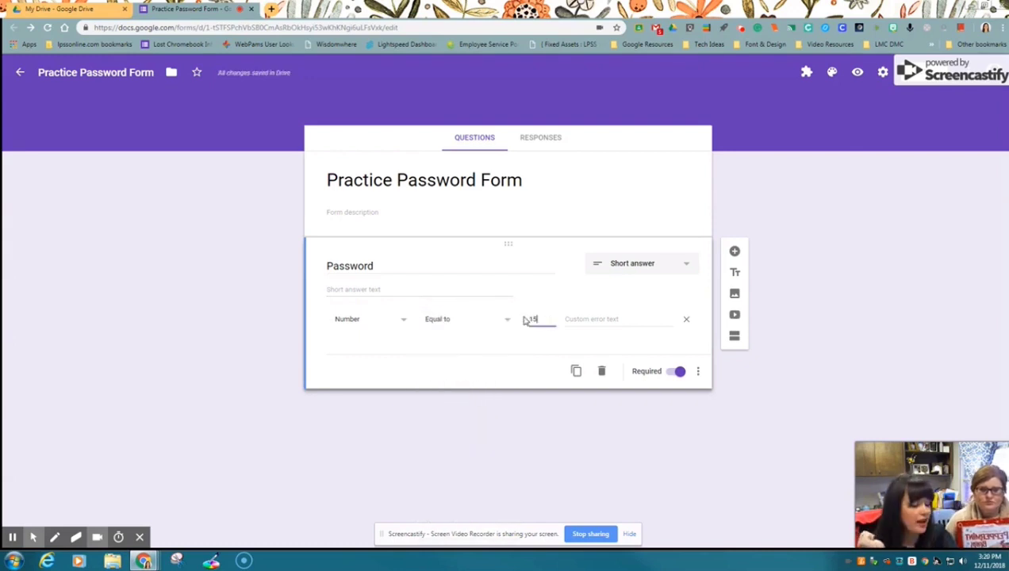
text(7493574)
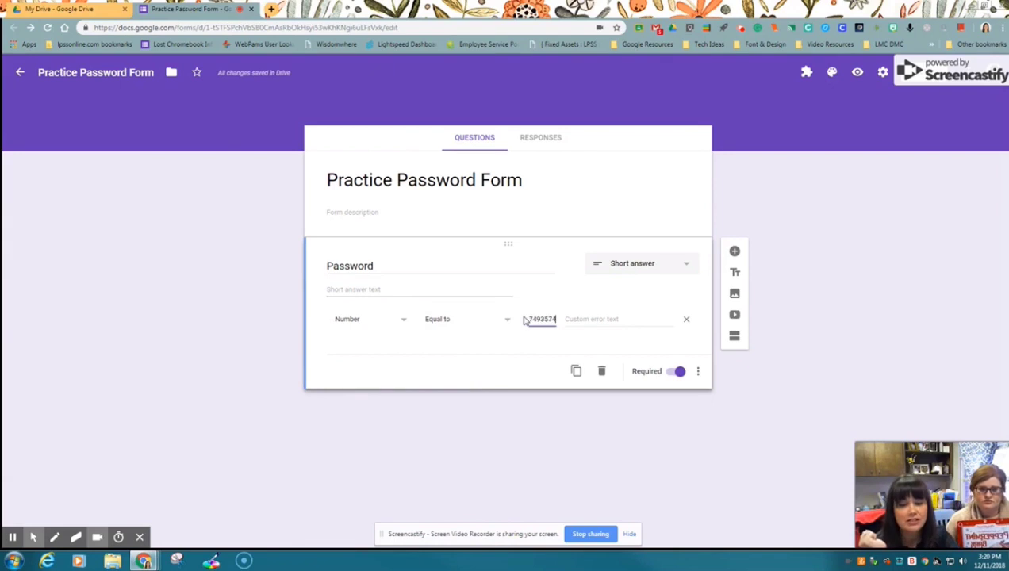
double_click(546, 320)
key(BackSpace)
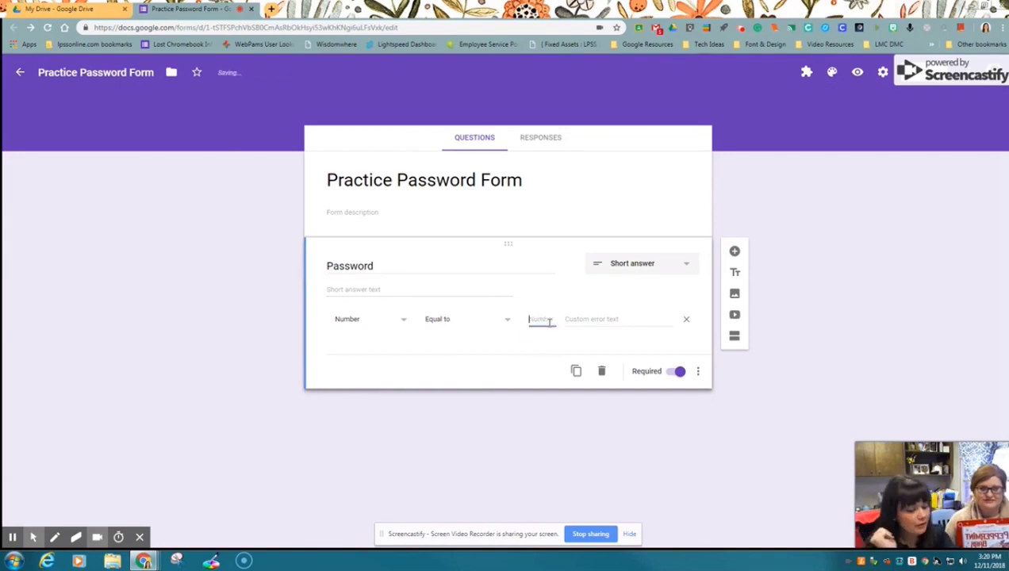
text(14573)
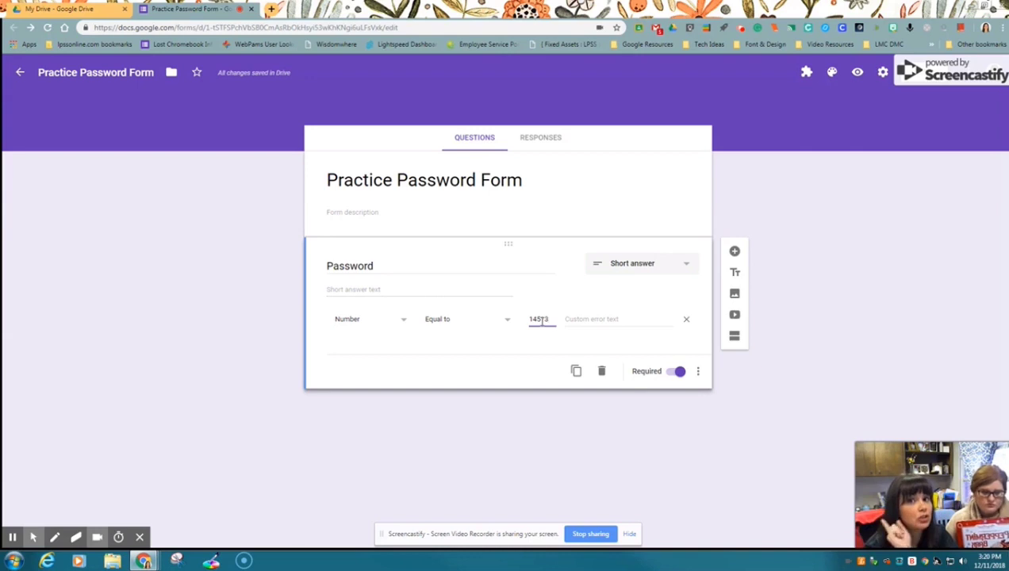
click(582, 319)
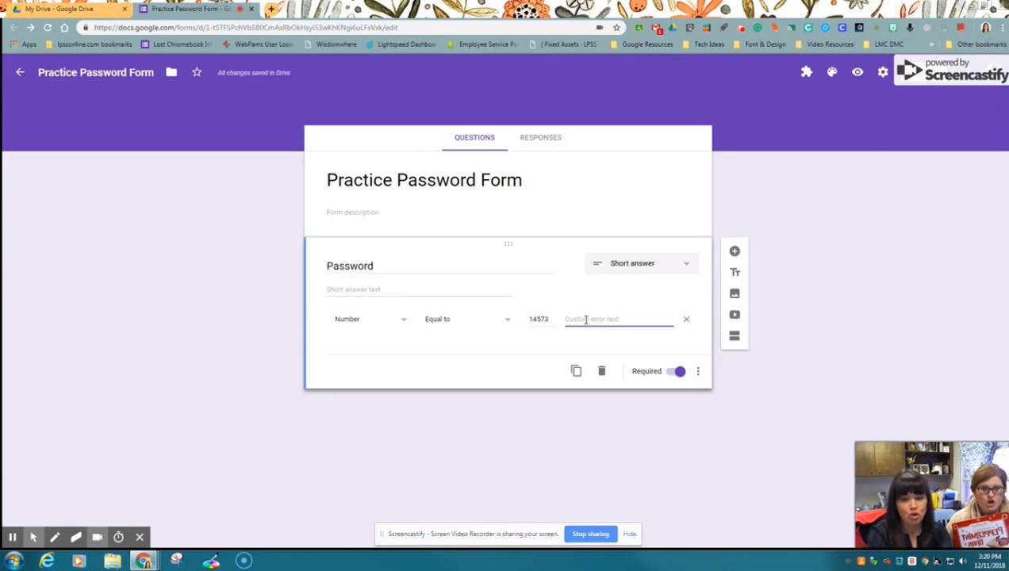
Enter 'YOU SHALL NOT PASSSSSSSSSSS' as the custom error text
text(YOU SHALL NOT)
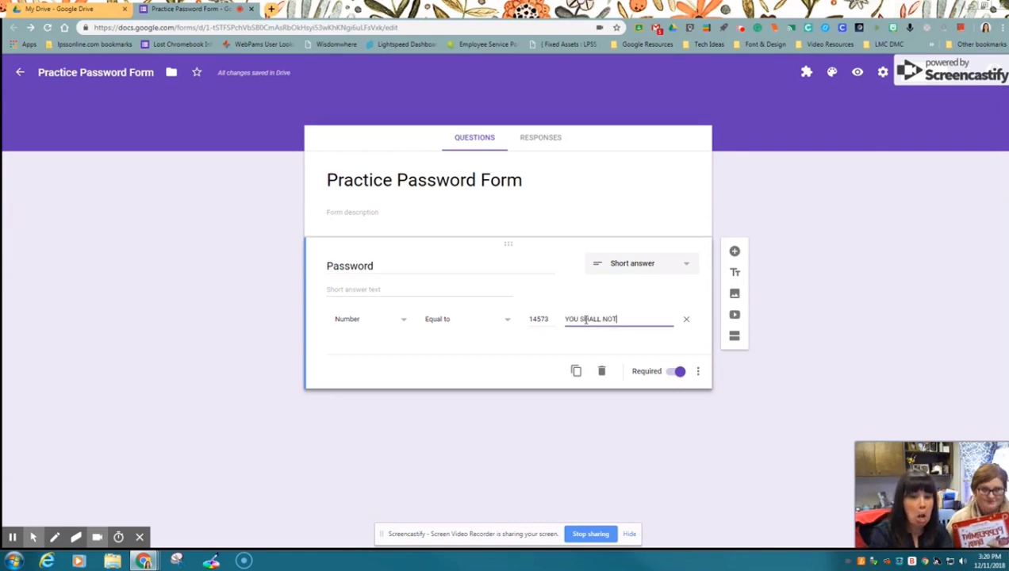
text( PASSSSSS)
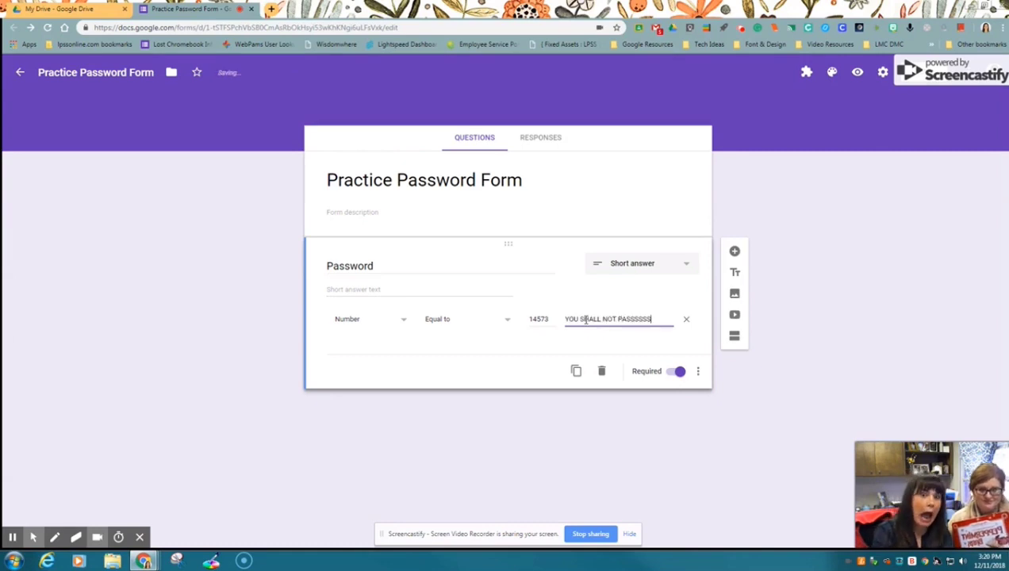
text(SSSSS!)
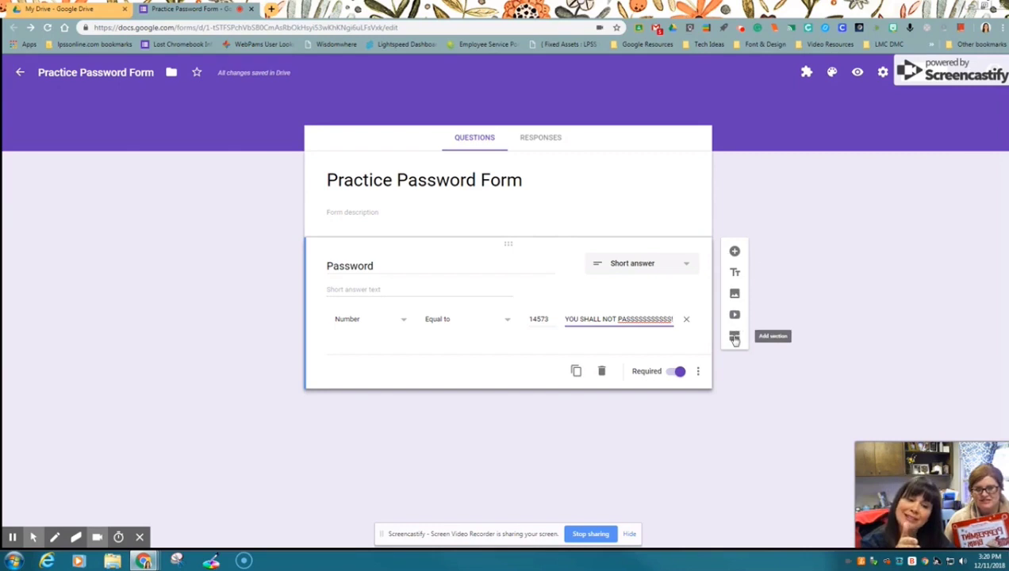
Add a second section to the form and title it 'Quiz'
click(735, 340)
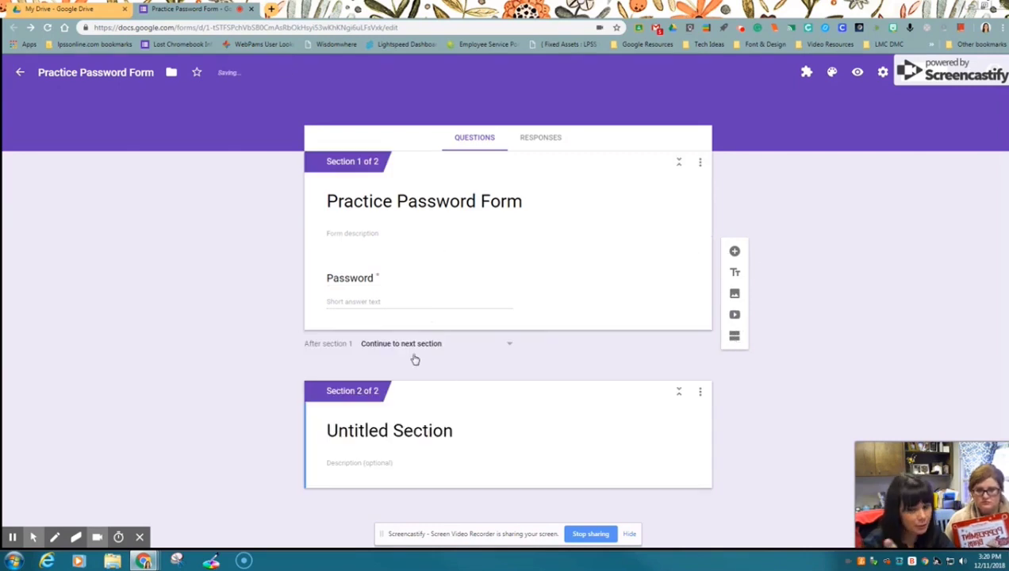
click(348, 432)
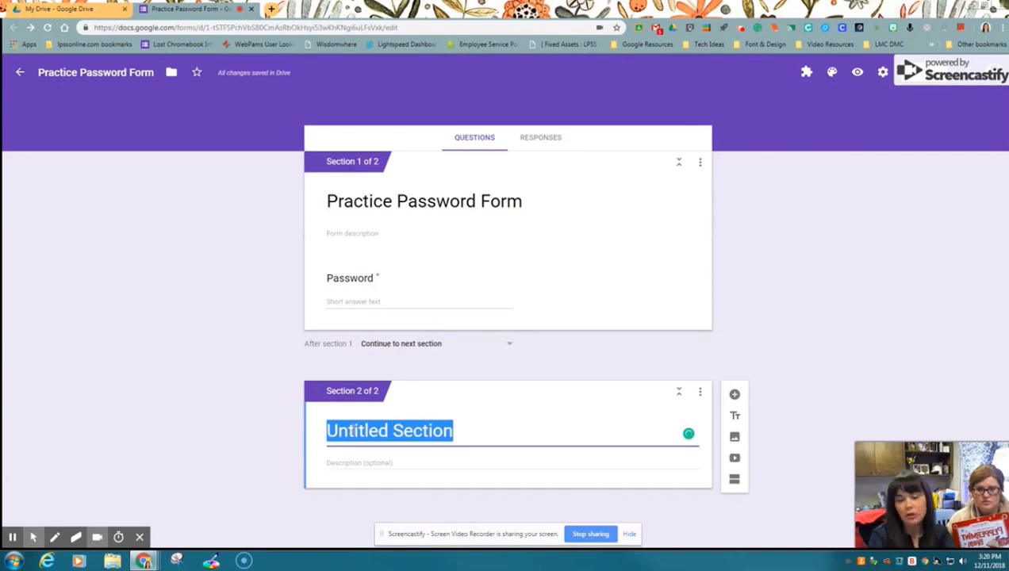
text(Quiz)
Add the question 'What is for lunch?' with options Tacos, Pizza and Salad
click(734, 395)
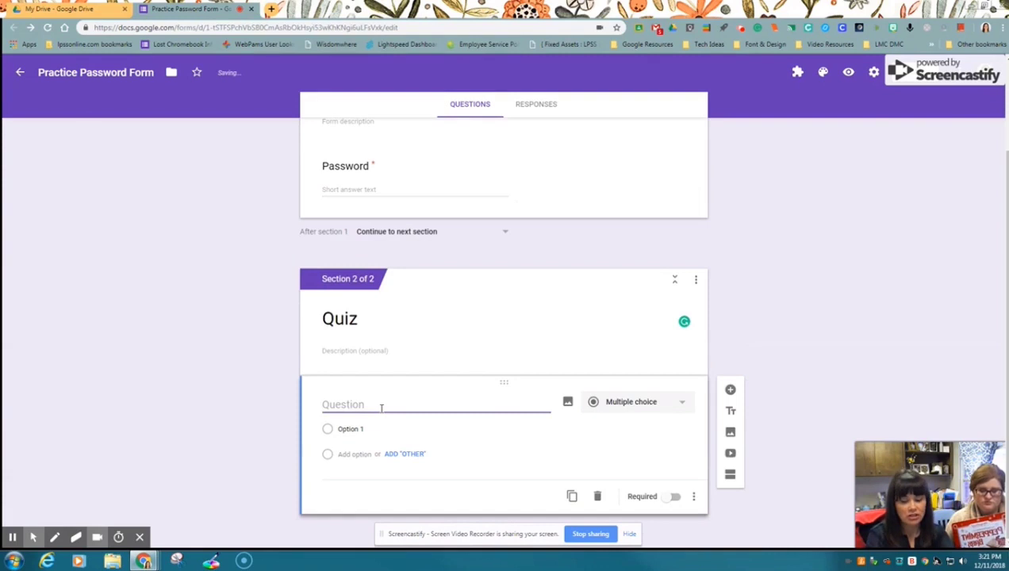
text(What is for l)
text(pn)
key(BackSpace)
key(BackSpace)
text(snch?)
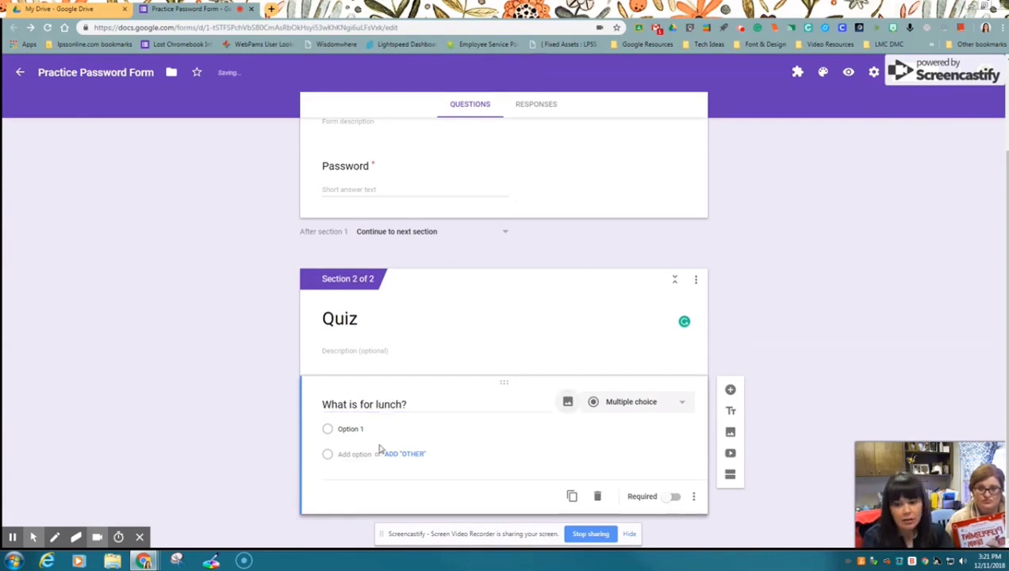
click(379, 431)
text(Tacos)
key(Return)
text(Pizza)
key(Return)
text(Salad)
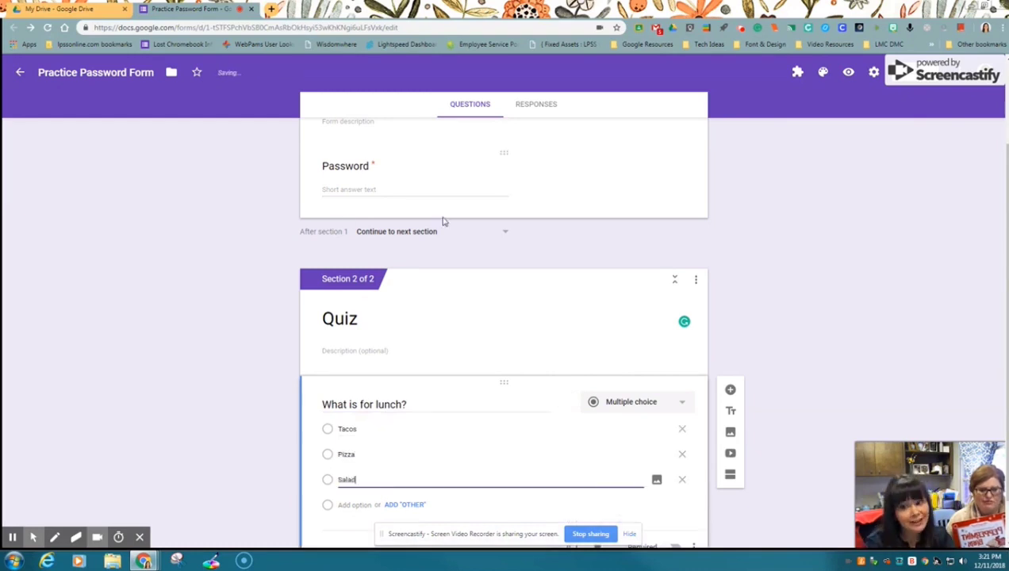
scroll(536, 232, down, 1)
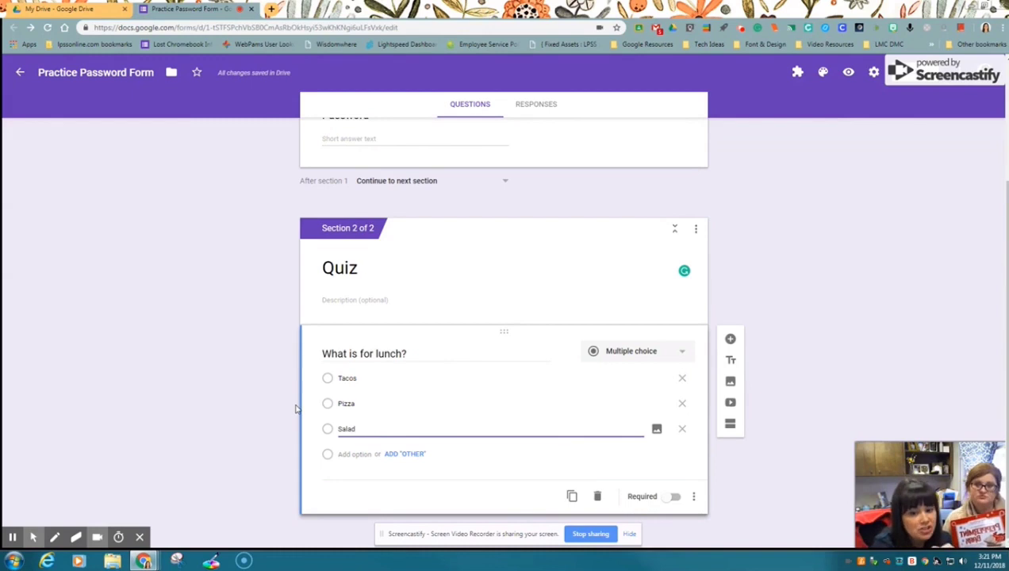
scroll(379, 288, up, 3)
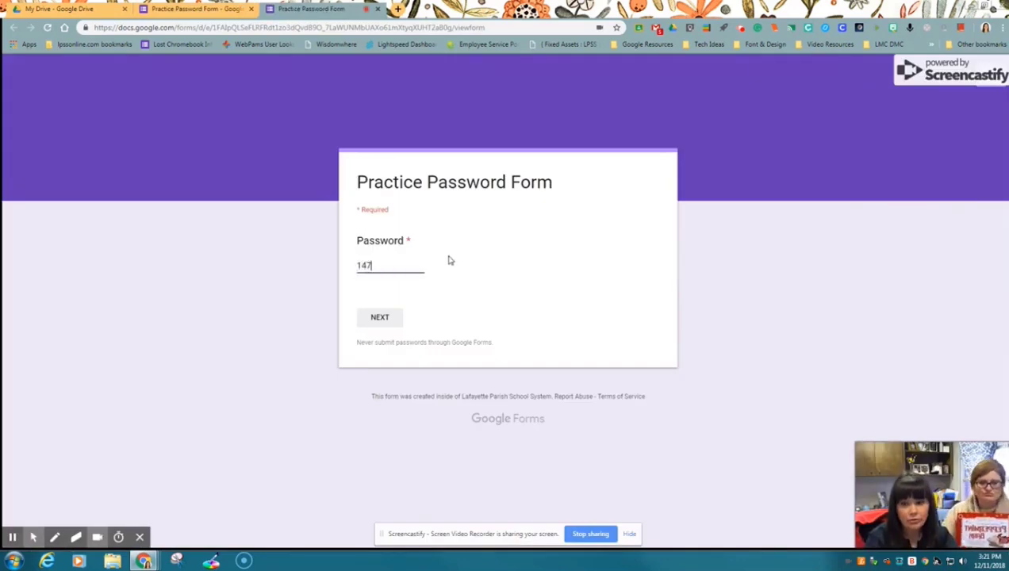
Submit a wrong password in the preview so the custom error message appears
click(395, 323)
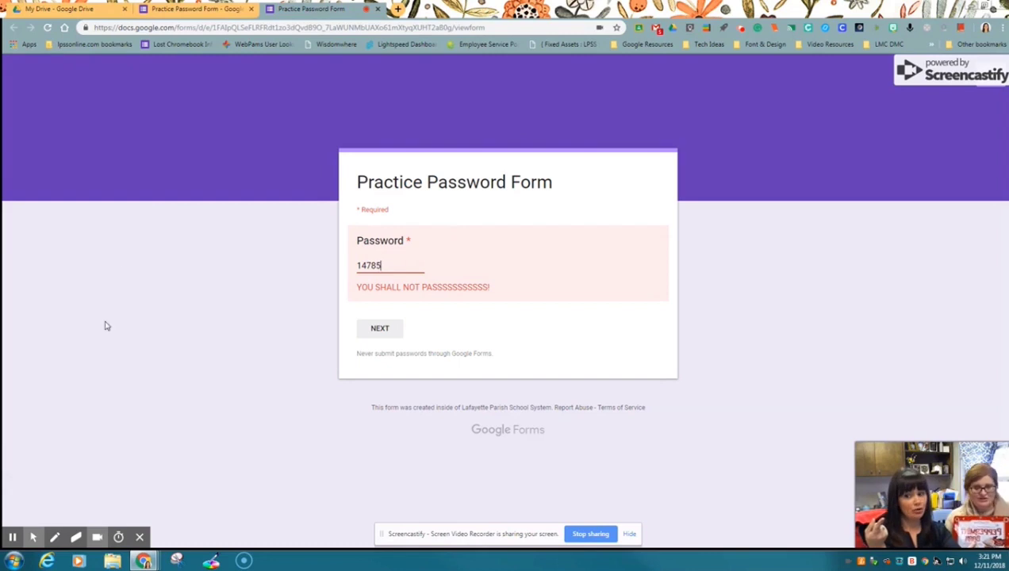
mouse_move(12, 546)
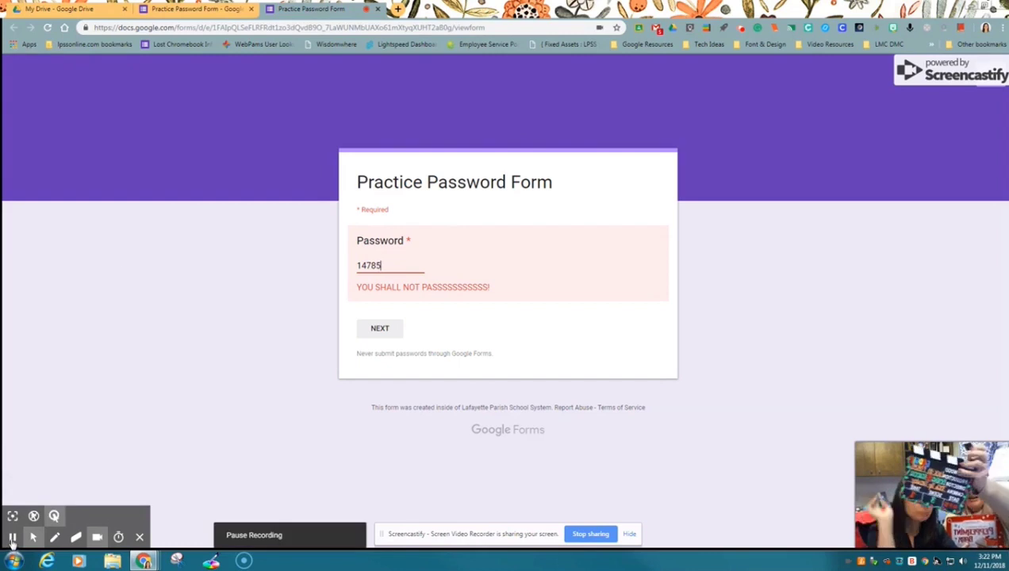